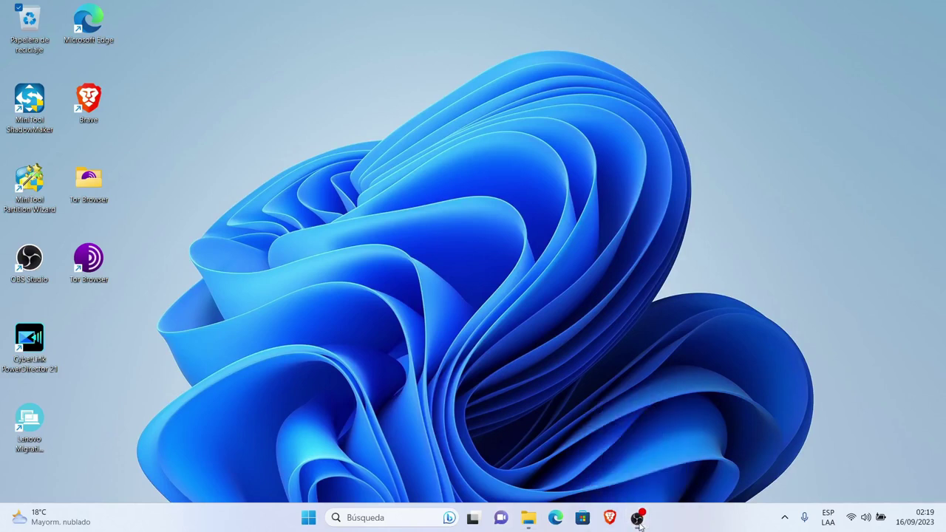
Step: Open This PC in File Explorer, where Disco local (C:) is the only drive
{"action": "left_click", "coordinate": [529, 520]}
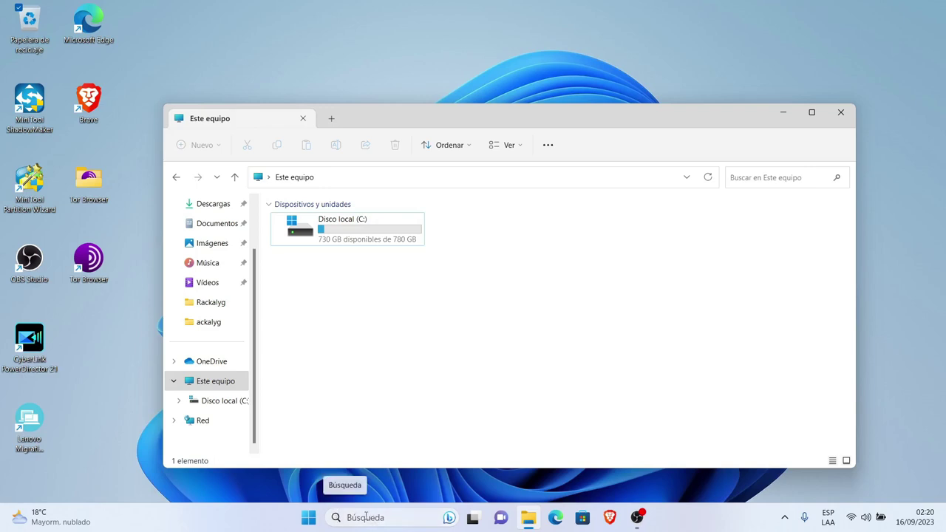
Step: Launch 'Crear y formatear particiones de disco duro' (Disk Management) from Windows Search
{"action": "left_click", "coordinate": [366, 517]}
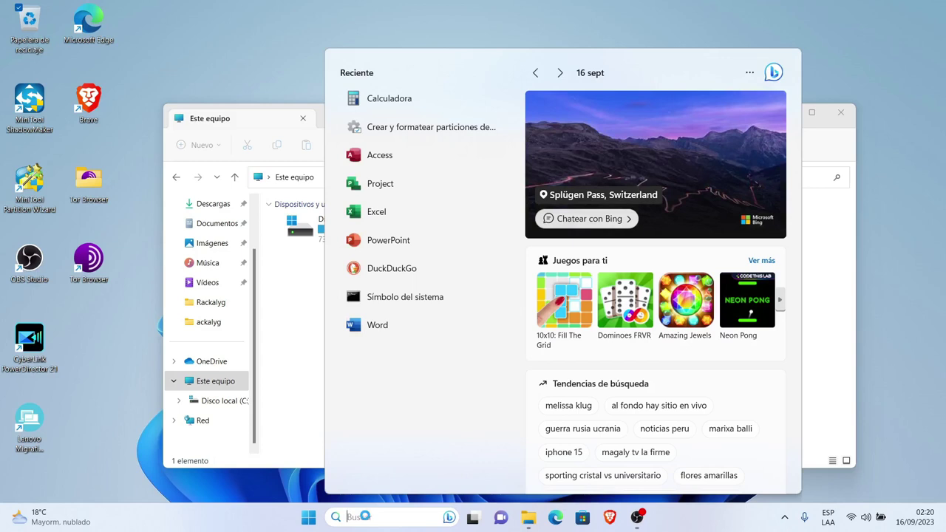
{"action": "left_click", "coordinate": [428, 127]}
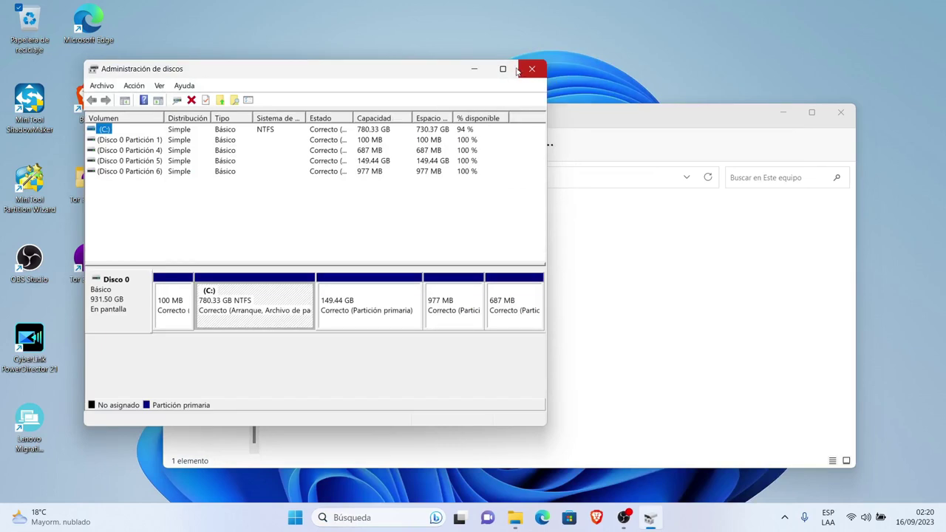
Step: Maximize Disk Management and inspect Disk 0's 100 MB, C: and 687 MB recovery partitions
{"action": "left_click", "coordinate": [504, 69]}
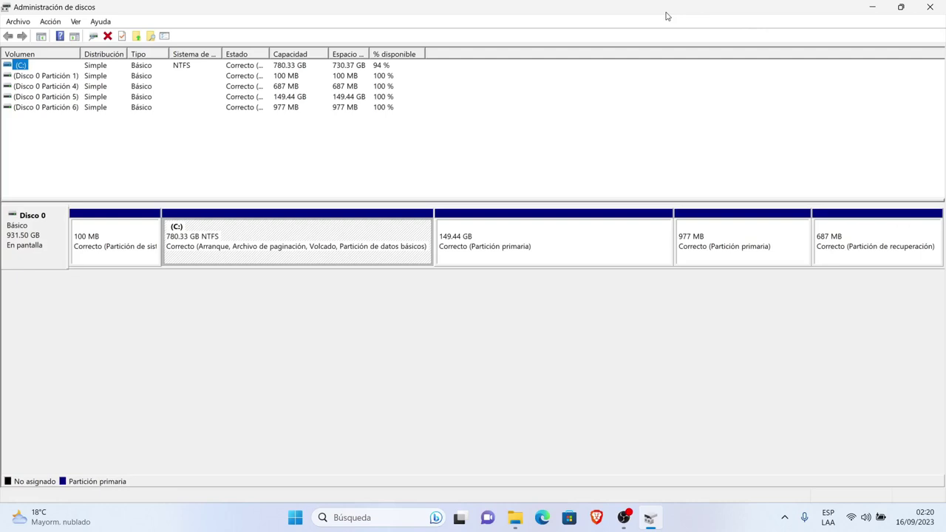
{"action": "left_click", "coordinate": [109, 234]}
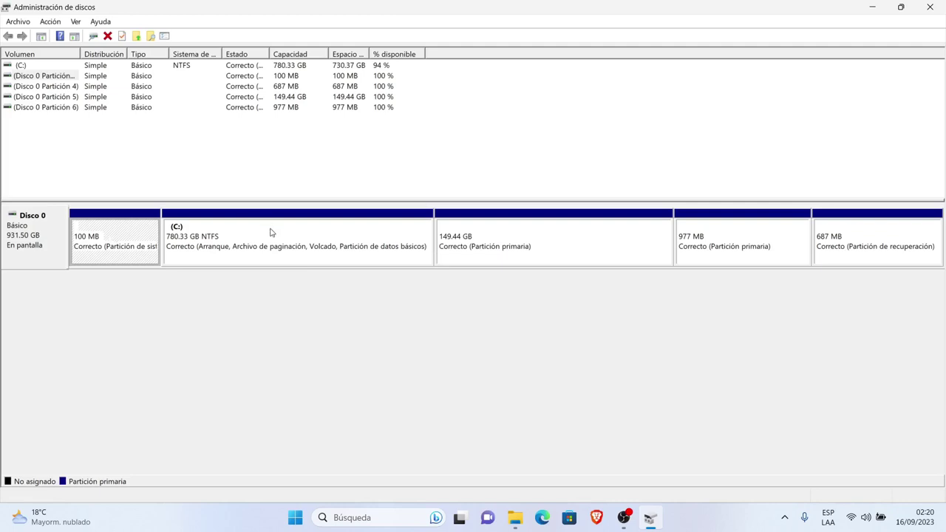
{"action": "left_click", "coordinate": [324, 237]}
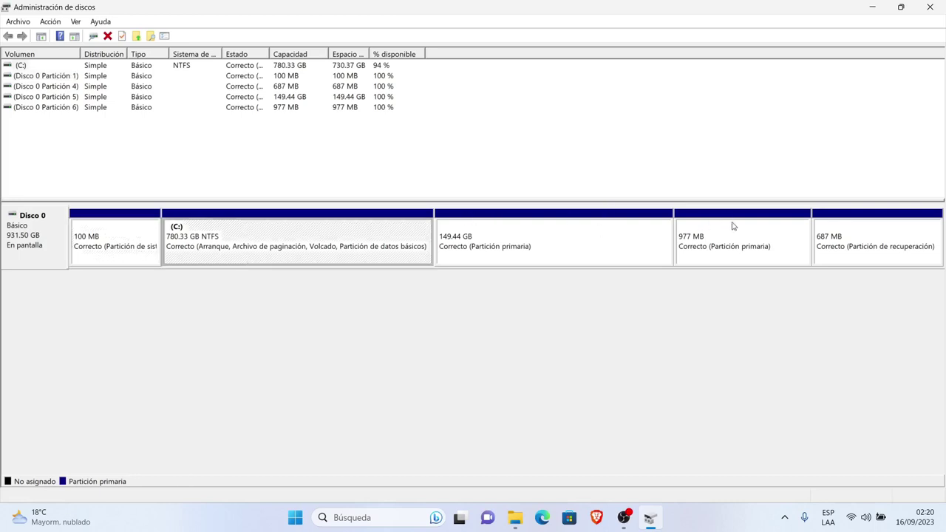
{"action": "left_click", "coordinate": [874, 241]}
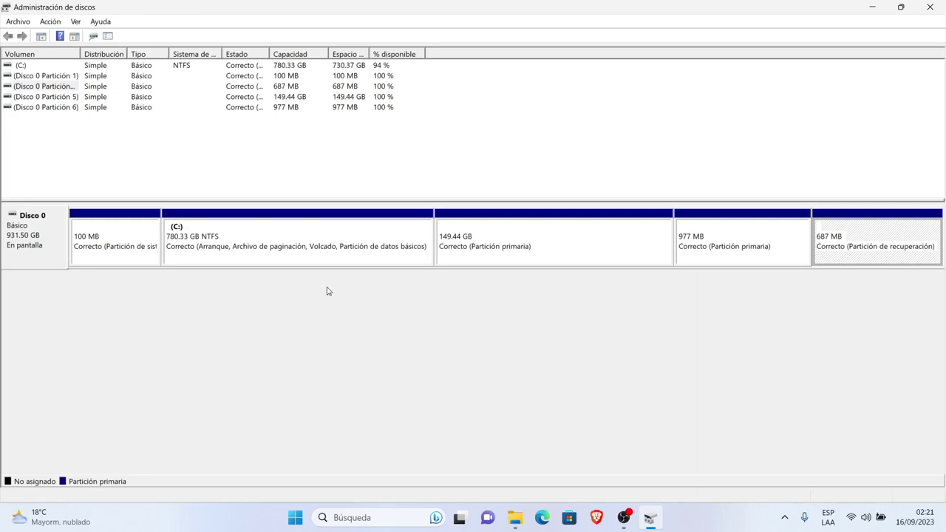
{"action": "left_click", "coordinate": [229, 226]}
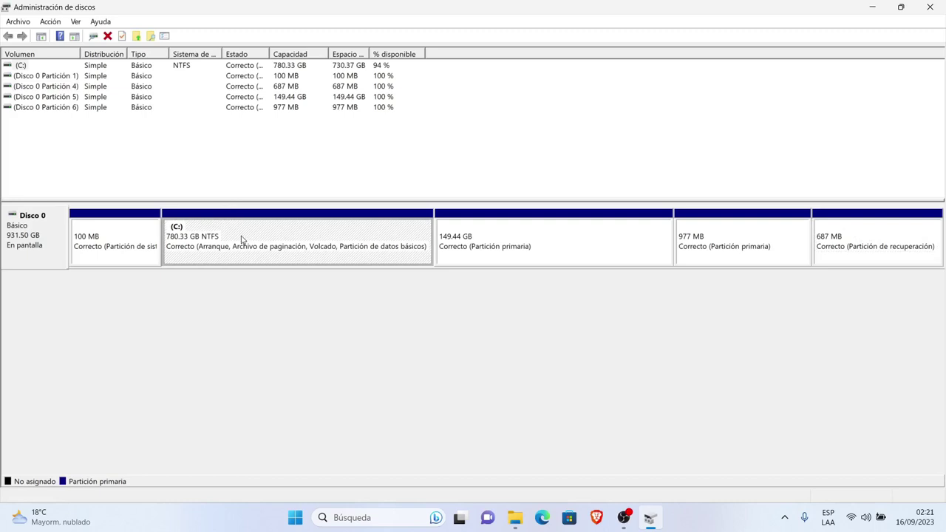
Step: Open Reducir volumen on C: and enter 330000 MB as the shrink amount
{"action": "right_click", "coordinate": [241, 240]}
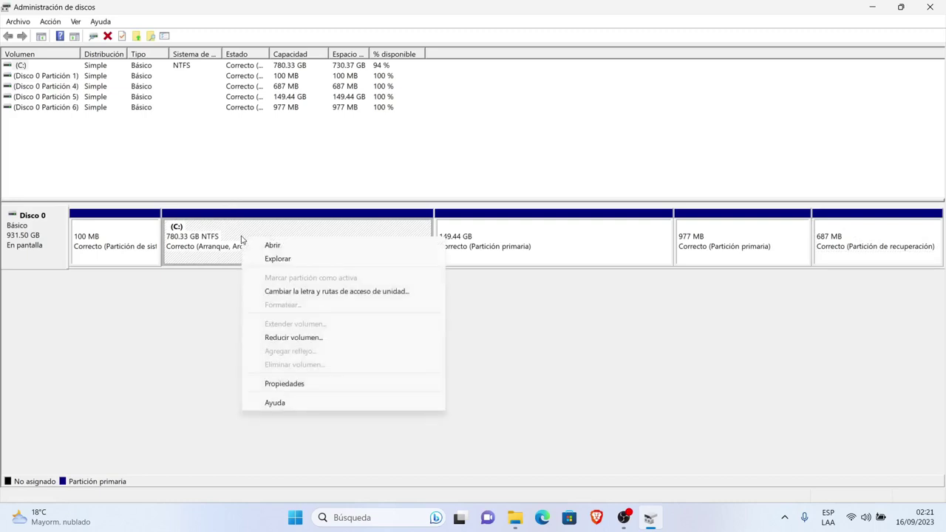
{"action": "left_click", "coordinate": [290, 338]}
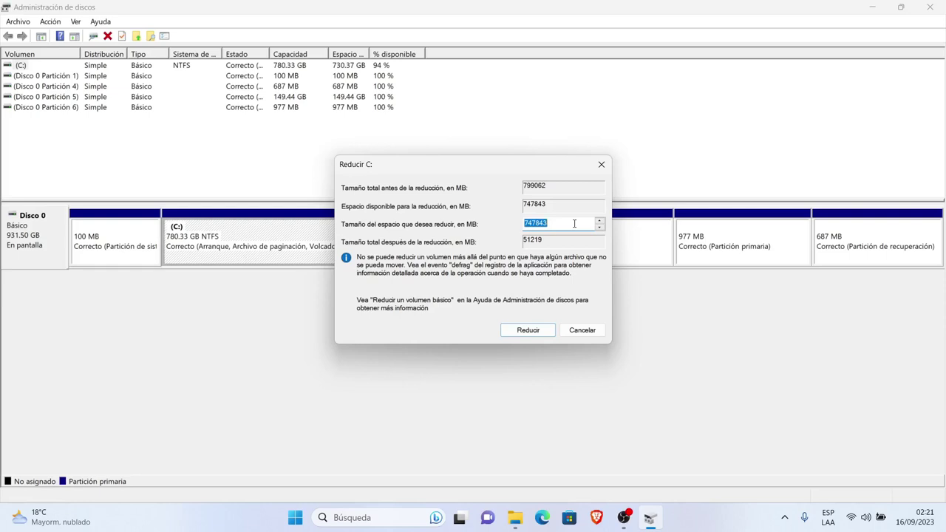
{"action": "key", "text": "BackSpace"}
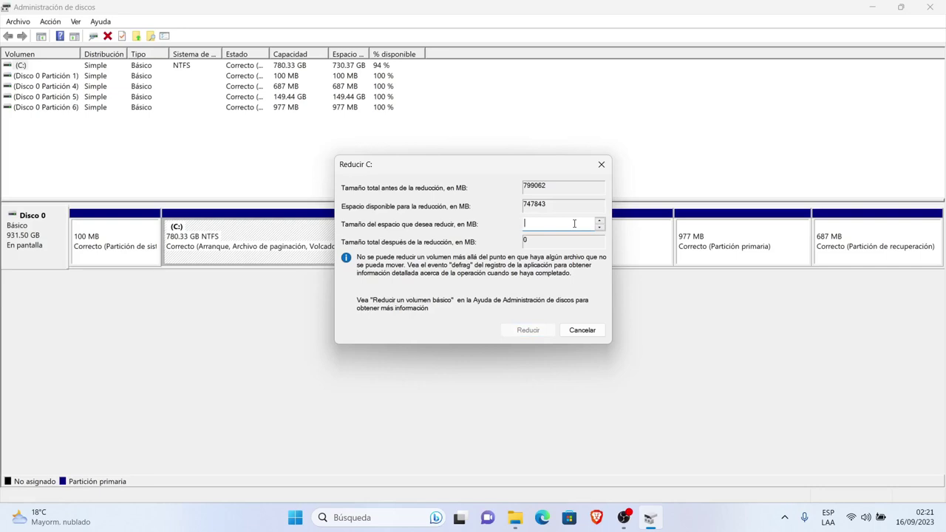
{"action": "type", "text": "3"}
{"action": "type", "text": "2"}
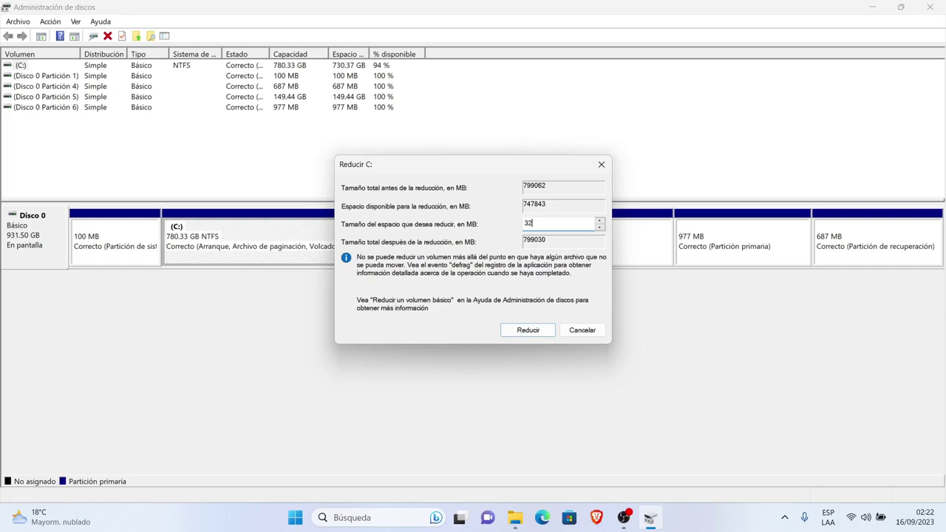
{"action": "key", "text": "BackSpace"}
{"action": "type", "text": "00"}
{"action": "key", "text": "BackSpace"}
{"action": "type", "text": "300"}
{"action": "key", "text": "BackSpace"}
{"action": "key", "text": "BackSpace"}
{"action": "key", "text": "BackSpace"}
{"action": "key", "text": "BackSpace"}
{"action": "type", "text": "3"}
{"action": "type", "text": "00"}
{"action": "type", "text": "00"}
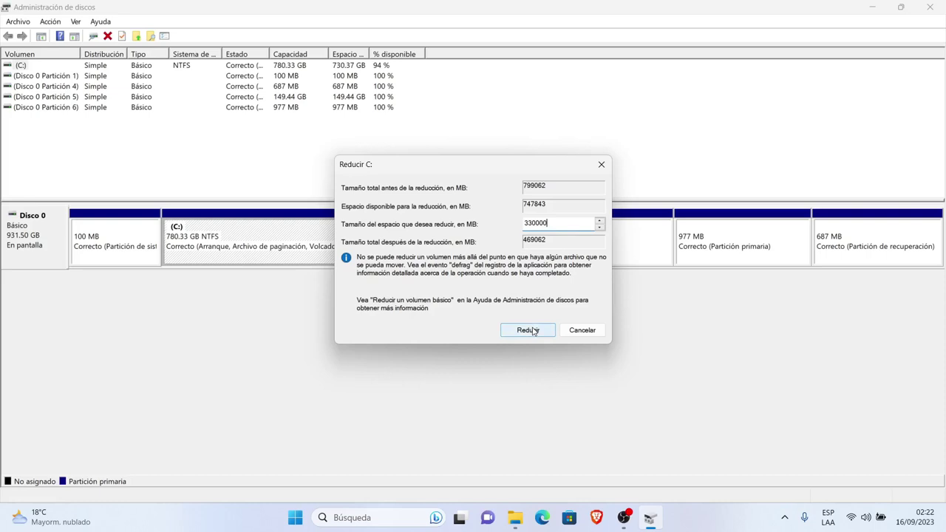
Step: Apply the shrink, leaving C: at 458.07 GB beside 322.27 GB unallocated space
{"action": "left_click", "coordinate": [533, 331]}
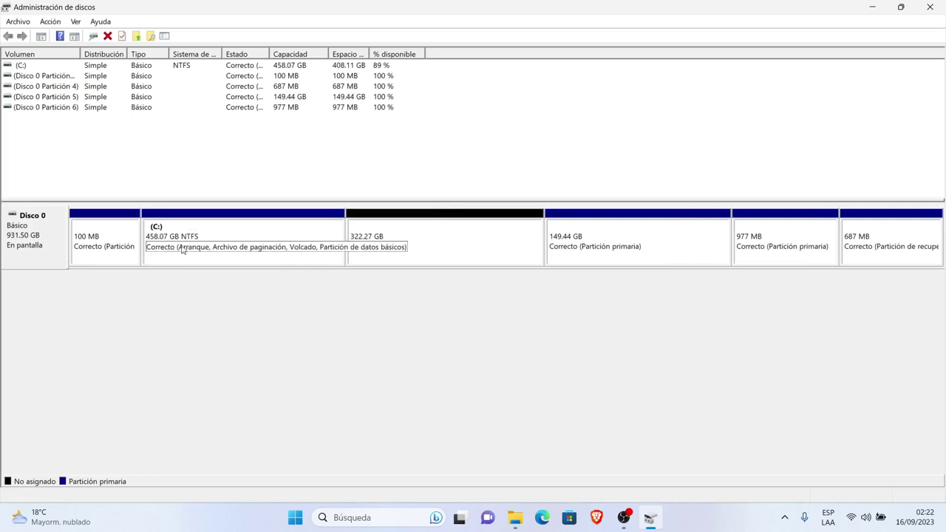
{"action": "mouse_move", "coordinate": [273, 235]}
{"action": "left_click", "coordinate": [252, 233]}
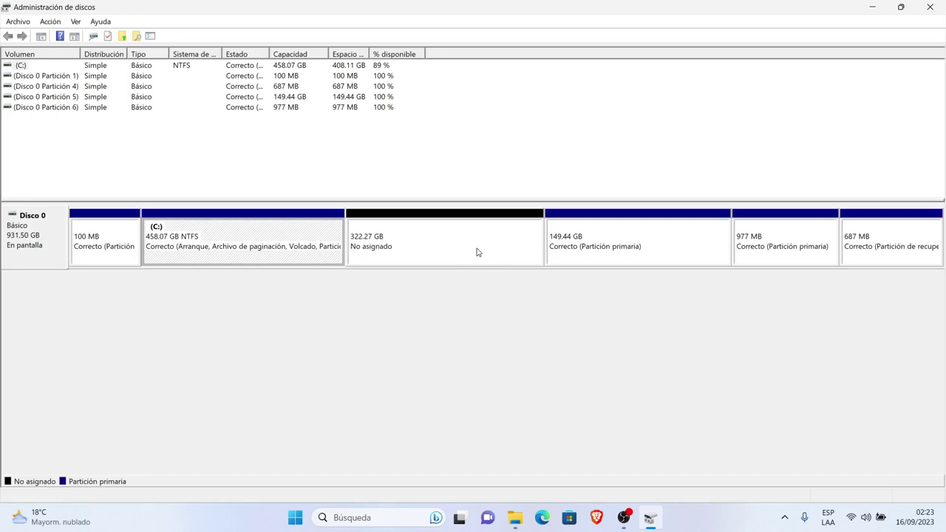
Step: Select the 322.27 GB unallocated block and bring up its context menu
{"action": "left_click", "coordinate": [419, 247]}
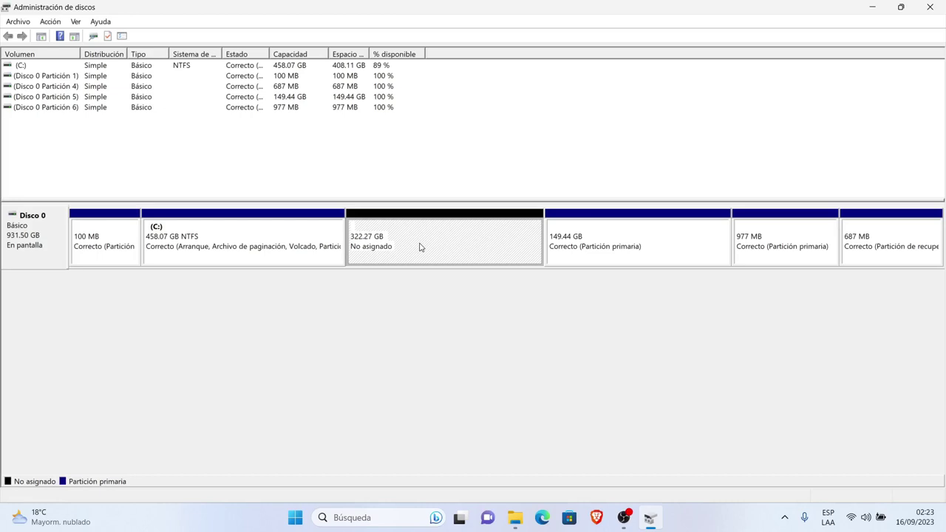
{"action": "right_click", "coordinate": [418, 246]}
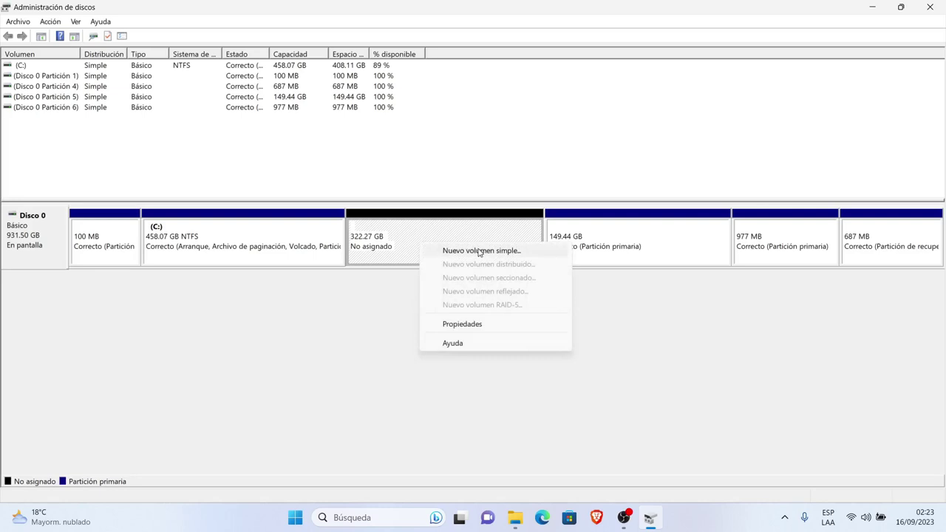
Step: Start a New Simple Volume, keeping the full 330000 MB size and drive letter D
{"action": "left_click", "coordinate": [480, 253]}
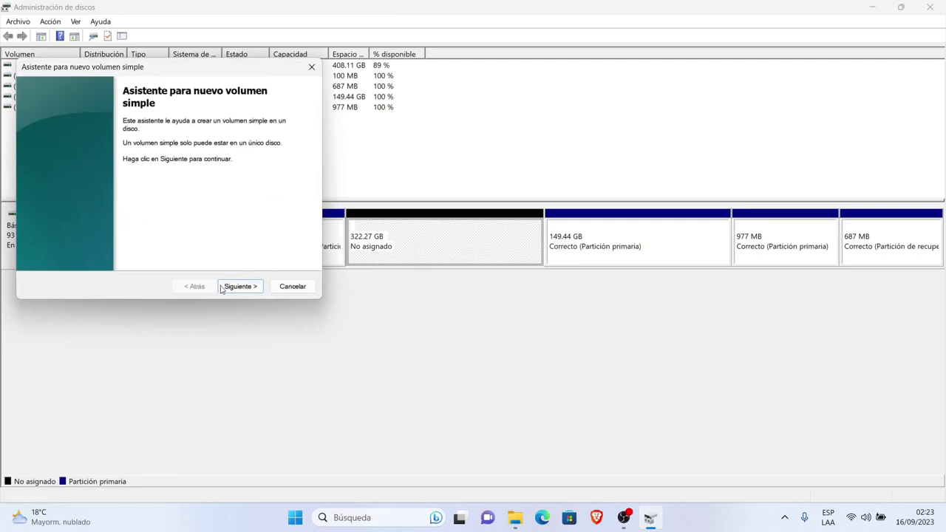
{"action": "left_click", "coordinate": [244, 287]}
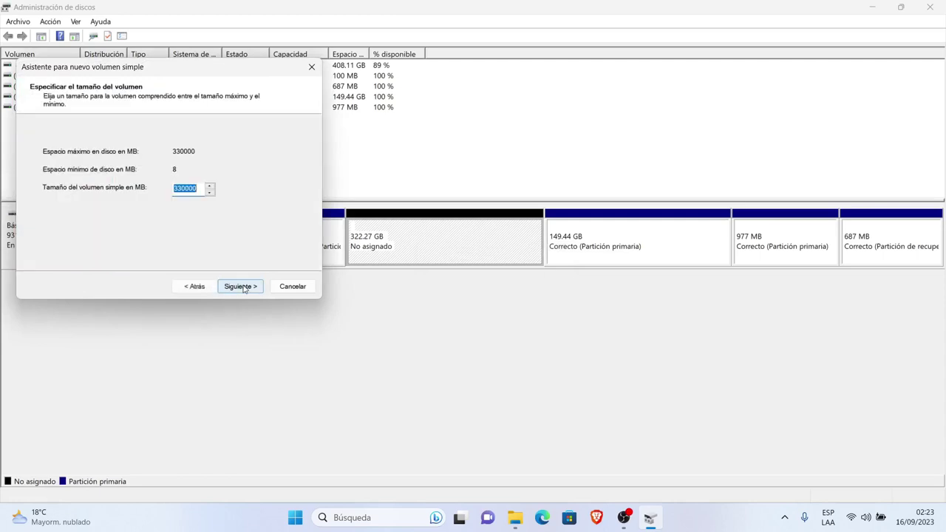
{"action": "left_click", "coordinate": [244, 287]}
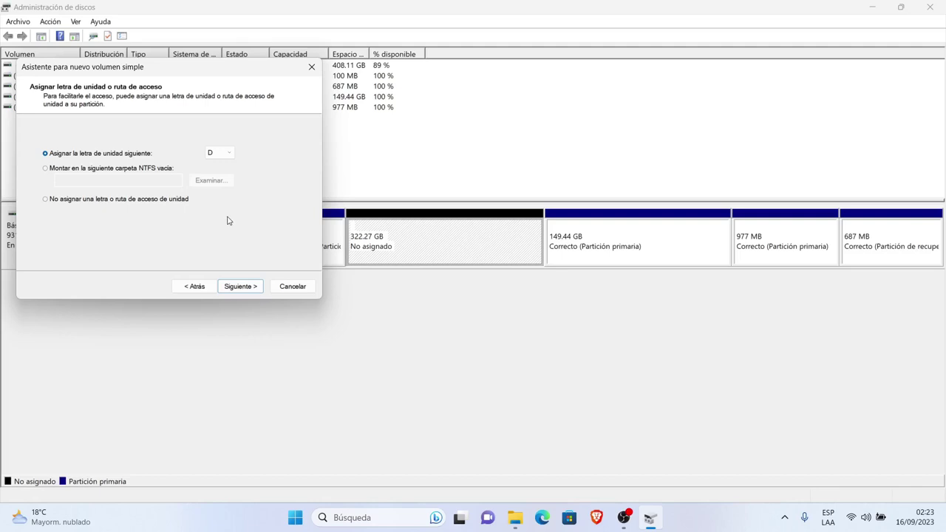
{"action": "left_click", "coordinate": [243, 288]}
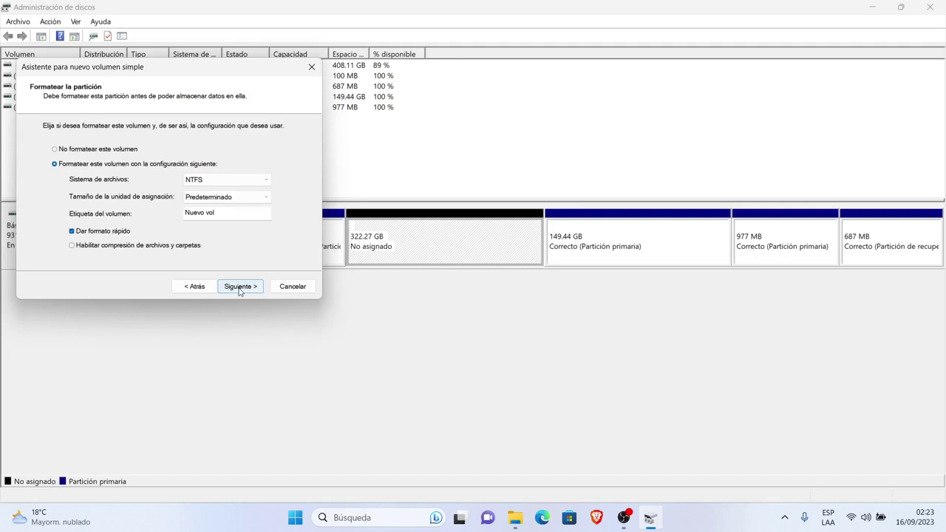
Step: Label the volume LENOVO, keep NTFS quick format, and finish the wizard
{"action": "left_click", "coordinate": [253, 212]}
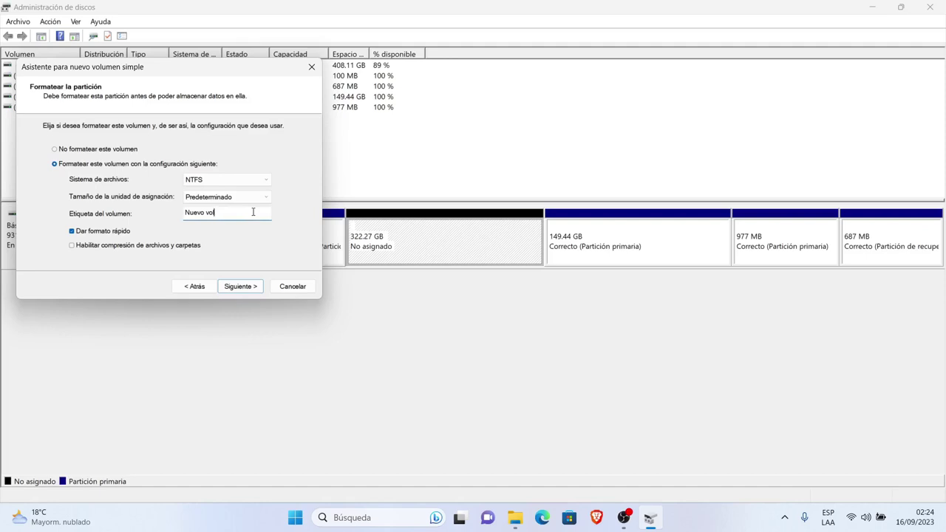
{"action": "key", "text": "BackSpace"}
{"action": "key", "text": "BackSpace"}
{"action": "key", "text": "BackSpace"}
{"action": "key", "text": "BackSpace"}
{"action": "key", "text": "BackSpace"}
{"action": "key", "text": "BackSpace"}
{"action": "type", "text": "L"}
{"action": "type", "text": "E"}
{"action": "type", "text": "NOVO"}
{"action": "left_click", "coordinate": [245, 288]}
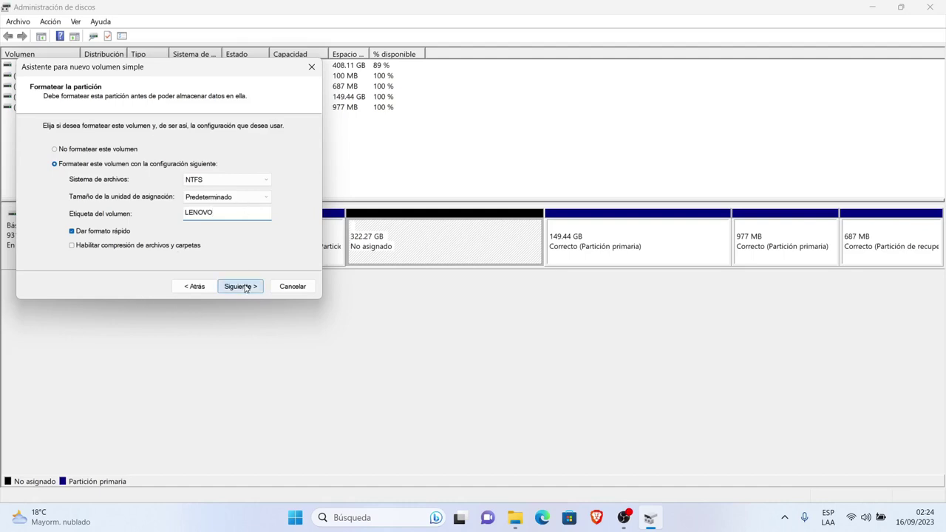
{"action": "left_click", "coordinate": [245, 288]}
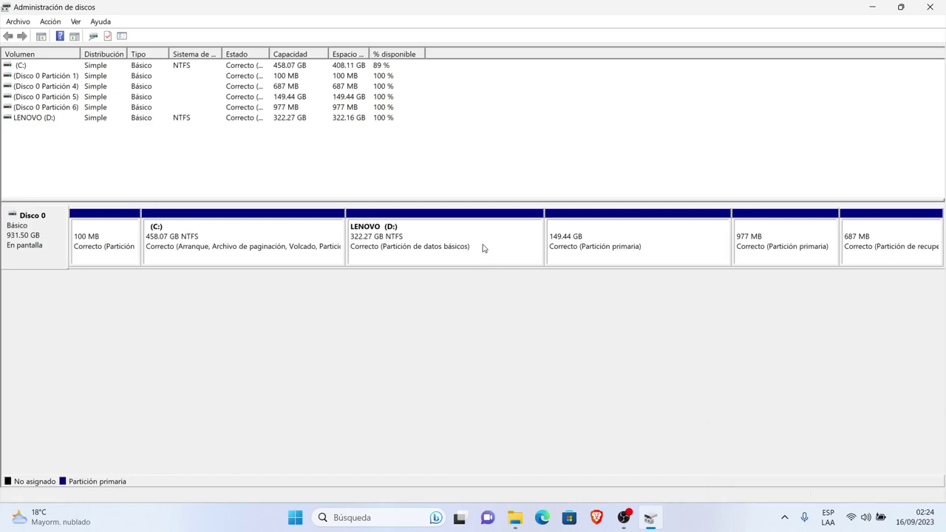
Step: Select the new LENOVO (D:) 322.27 GB NTFS partition to verify it
{"action": "left_click", "coordinate": [477, 238]}
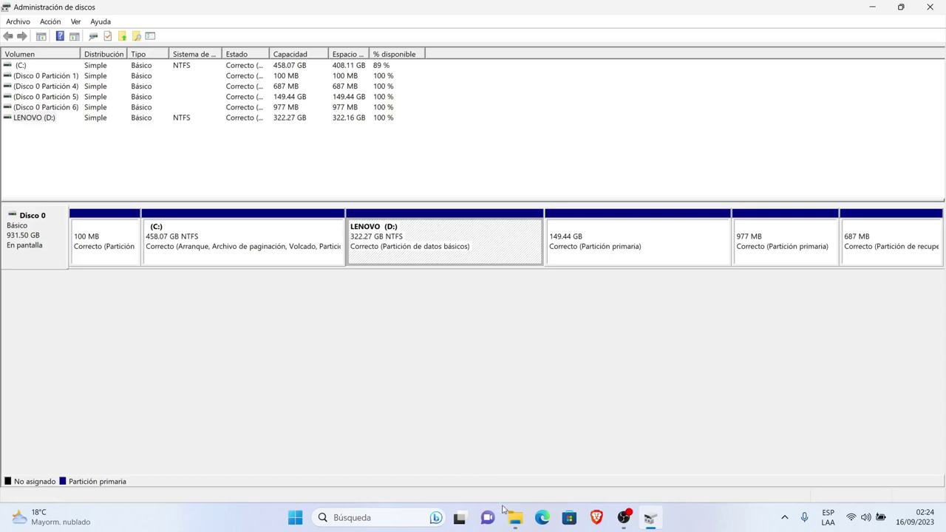
{"action": "mouse_move", "coordinate": [516, 517]}
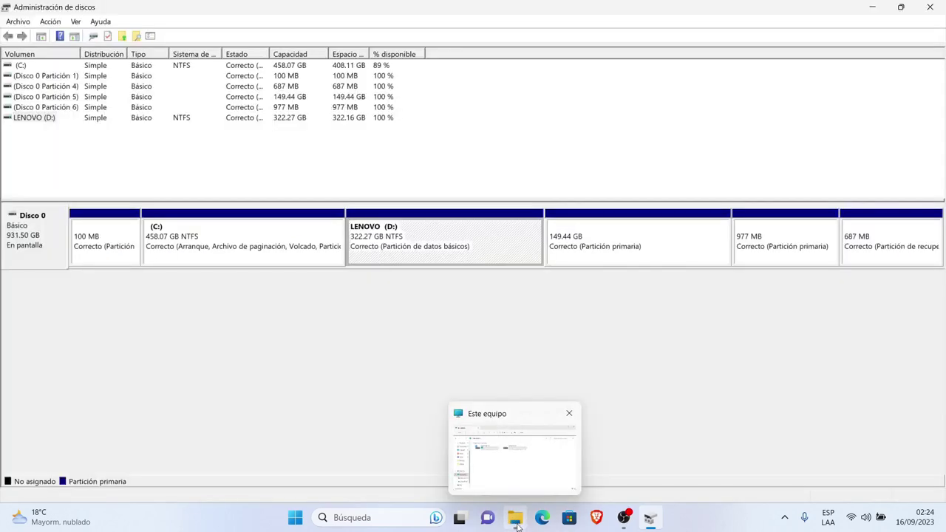
Step: Show Este equipo and open LENOVO (D:), confirming the drive holds zero items
{"action": "left_click", "coordinate": [517, 526]}
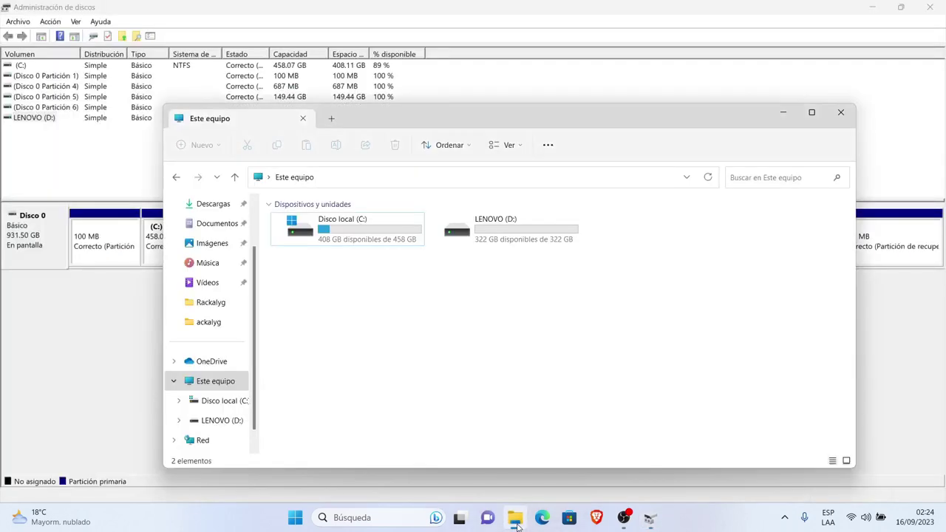
{"action": "left_click", "coordinate": [485, 222]}
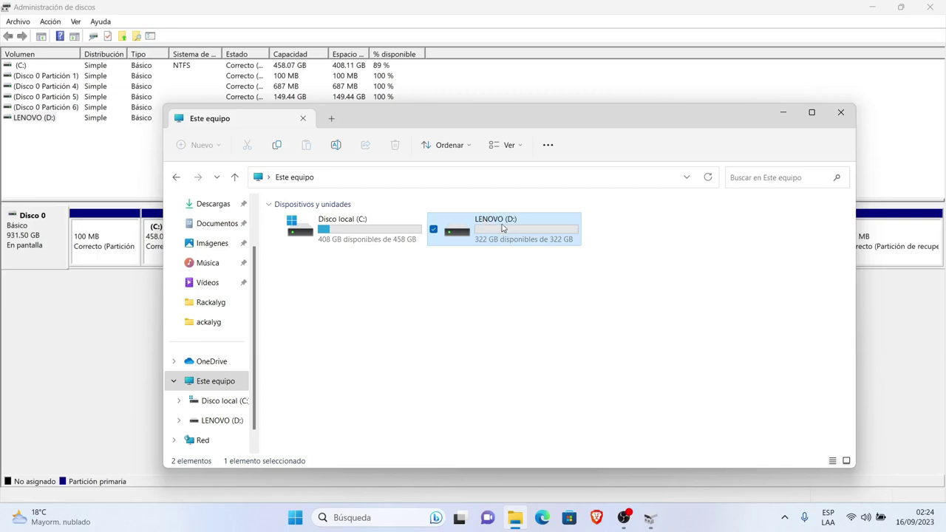
{"action": "left_click", "coordinate": [334, 226]}
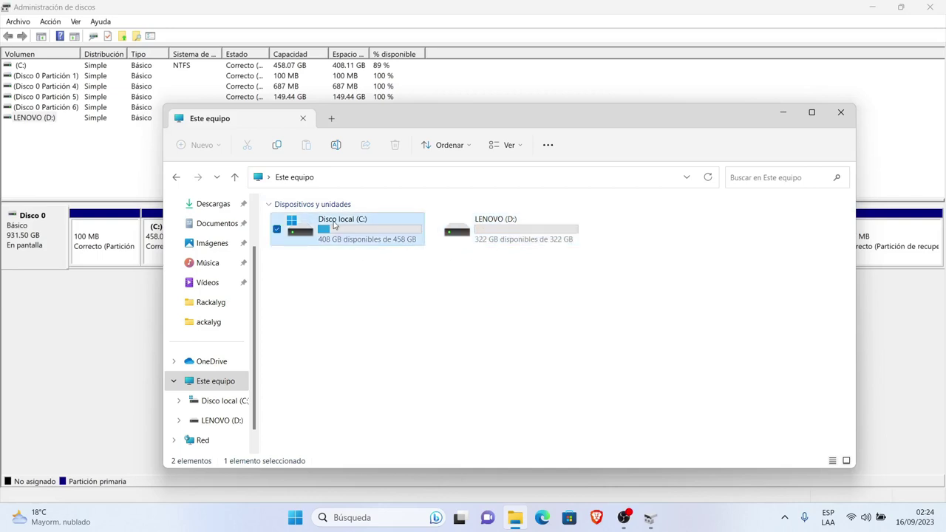
{"action": "double_click", "coordinate": [512, 232]}
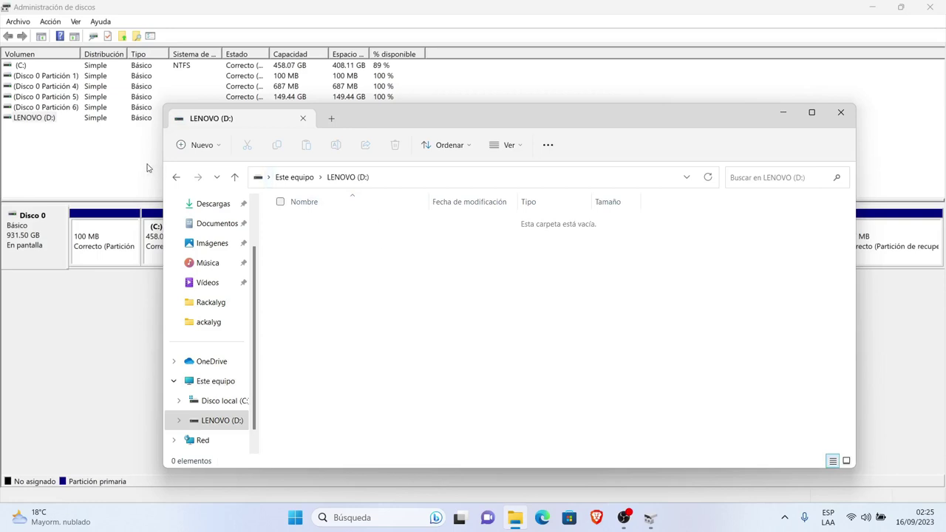
{"action": "left_click", "coordinate": [176, 177]}
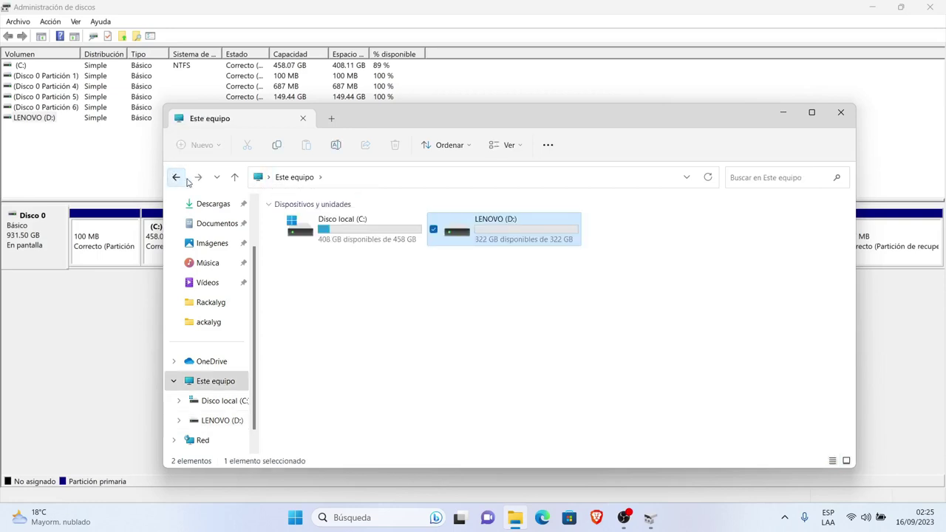
{"action": "left_click", "coordinate": [198, 177]}
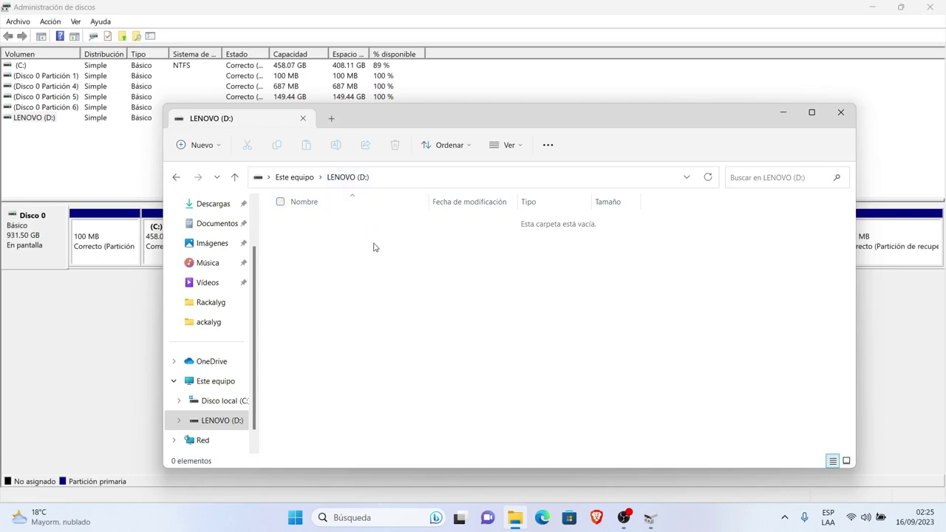
Step: Go back to Este equipo to confirm LENOVO (D:) shows 322 GB free of 322 GB
{"action": "left_click", "coordinate": [175, 178]}
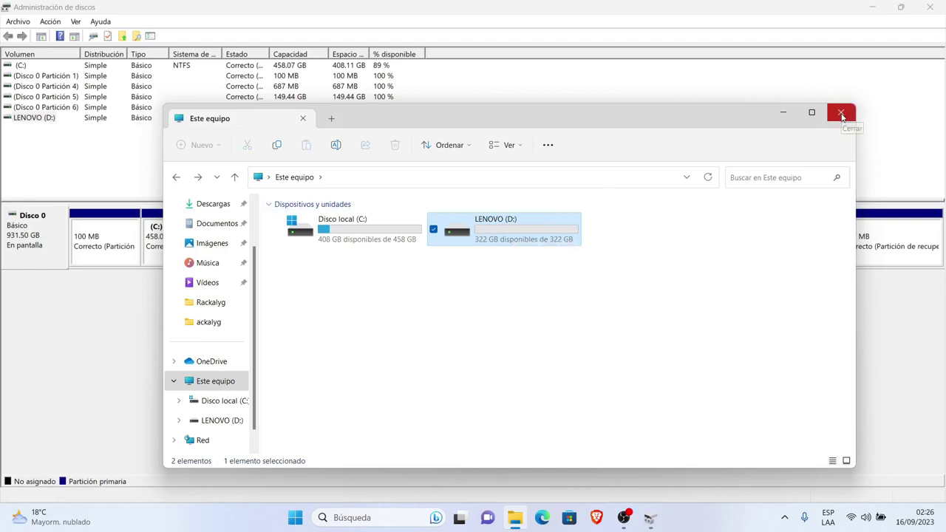
Step: Close File Explorer and Disk Management to leave only the Windows desktop
{"action": "left_click", "coordinate": [842, 114]}
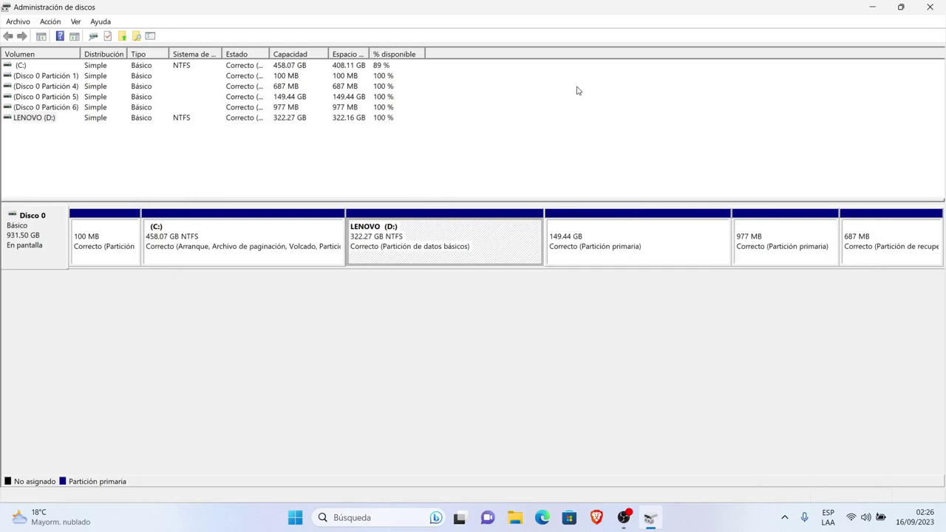
{"action": "left_click", "coordinate": [901, 7]}
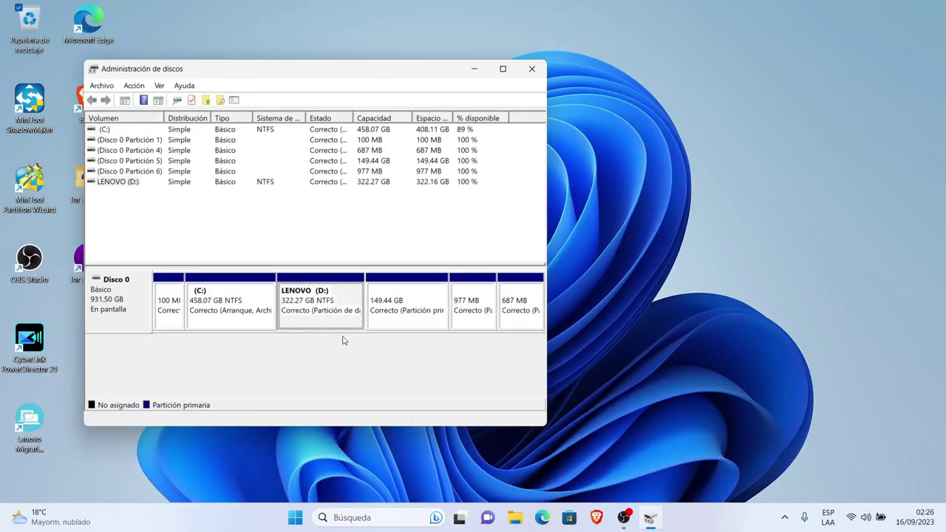
{"action": "left_click", "coordinate": [532, 69]}
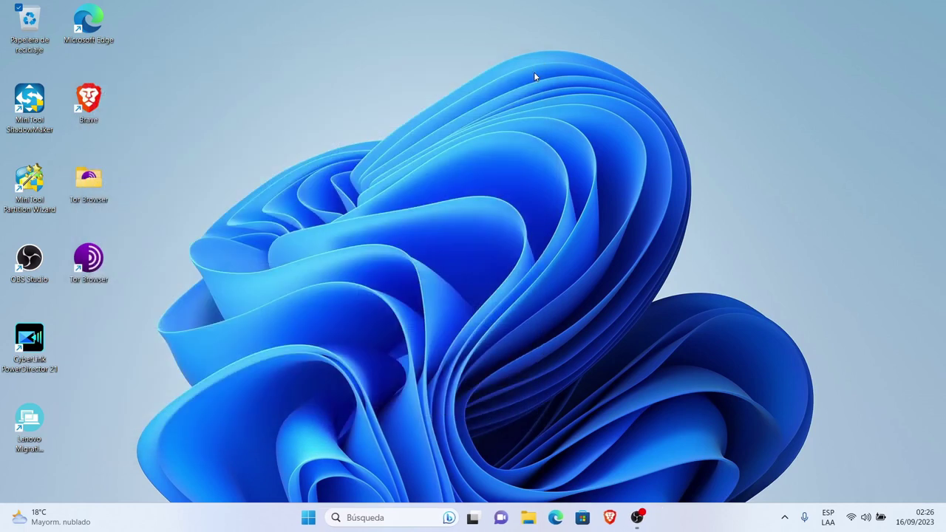